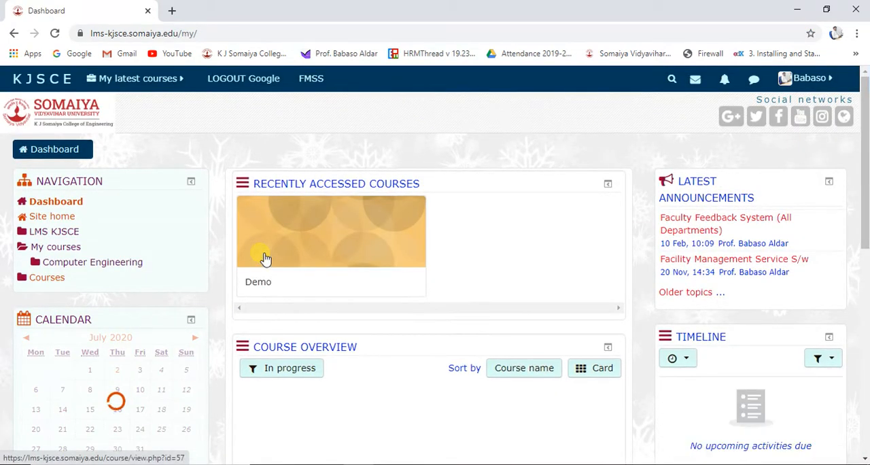
Open the Demo course and examine its sections down to the existing lecture links under Teams Meeting.
{"action": "left_click", "coordinate": [265, 258]}
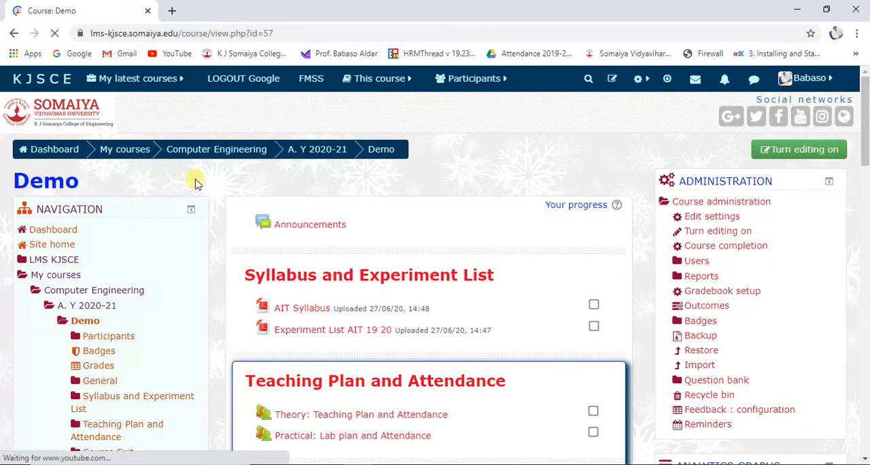
{"action": "scroll", "coordinate": [257, 237], "scroll_direction": "down", "scroll_amount": 5}
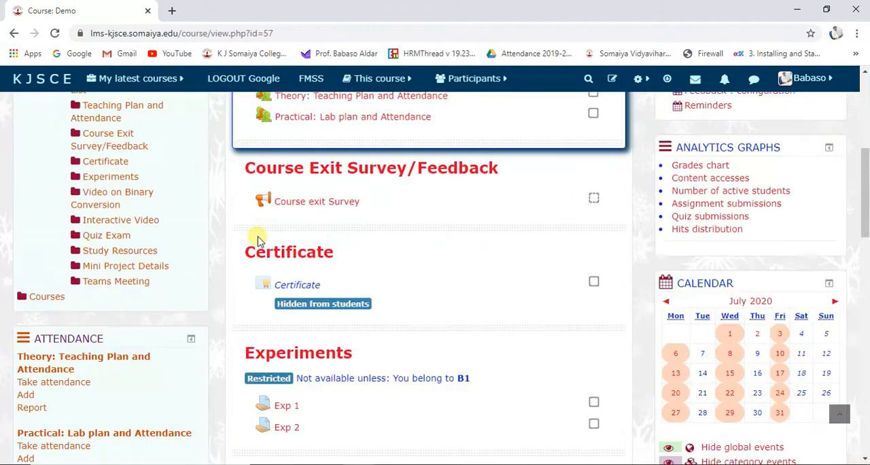
{"action": "scroll", "coordinate": [287, 218], "scroll_direction": "up", "scroll_amount": 3}
{"action": "scroll", "coordinate": [288, 220], "scroll_direction": "down", "scroll_amount": 11}
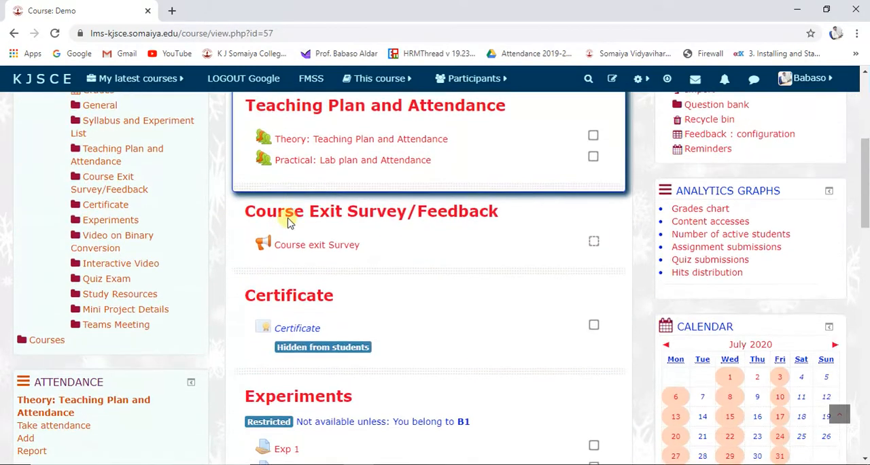
{"action": "scroll", "coordinate": [288, 220], "scroll_direction": "down", "scroll_amount": 5}
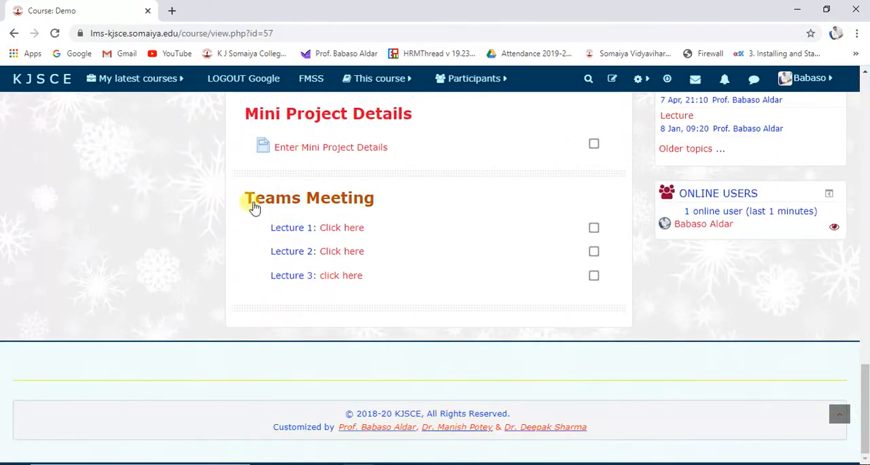
{"action": "left_click_drag", "start_coordinate": [252, 204], "coordinate": [281, 249]}
{"action": "scroll", "coordinate": [299, 297], "scroll_direction": "up", "scroll_amount": 3}
{"action": "scroll", "coordinate": [412, 284], "scroll_direction": "up", "scroll_amount": 10}
{"action": "scroll", "coordinate": [426, 280], "scroll_direction": "up", "scroll_amount": 7}
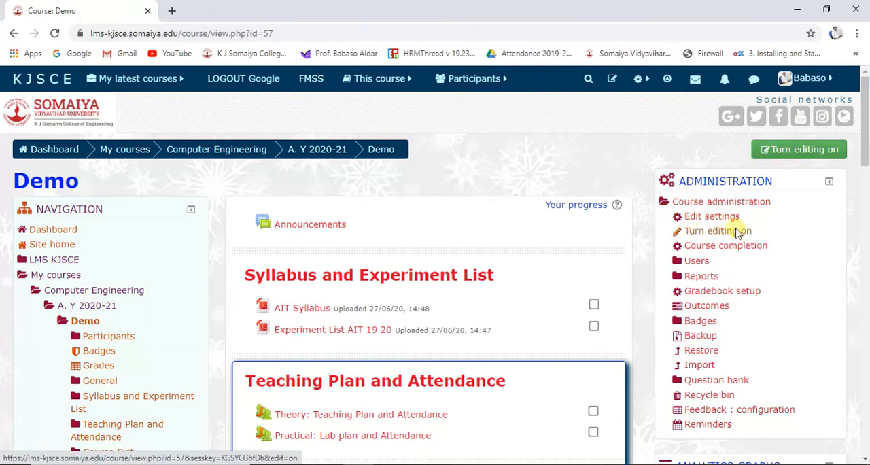
{"action": "scroll", "coordinate": [623, 254], "scroll_direction": "down", "scroll_amount": 1}
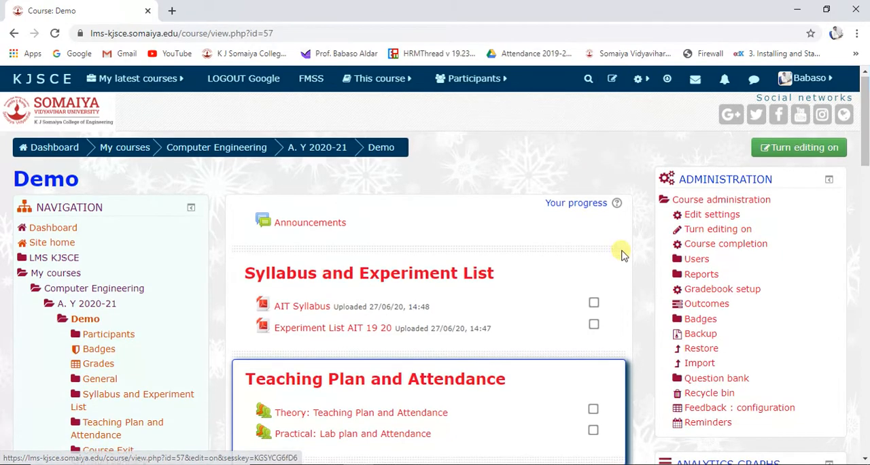
{"action": "scroll", "coordinate": [623, 254], "scroll_direction": "down", "scroll_amount": 15}
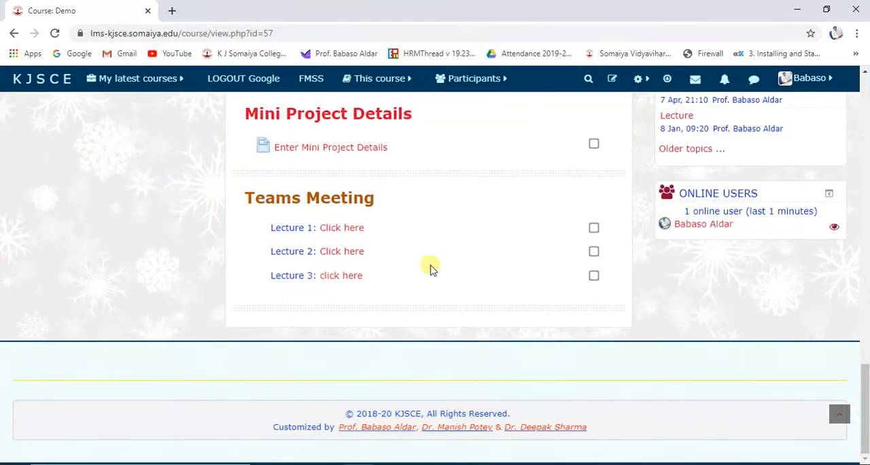
Turn on editing for the Demo course and go to its Teams Meeting section.
{"action": "left_click", "coordinate": [613, 80]}
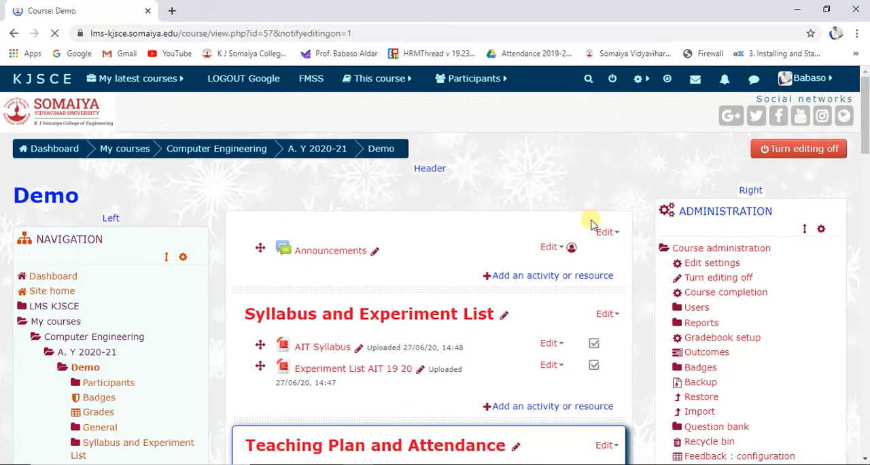
{"action": "scroll", "coordinate": [615, 238], "scroll_direction": "down", "scroll_amount": 2}
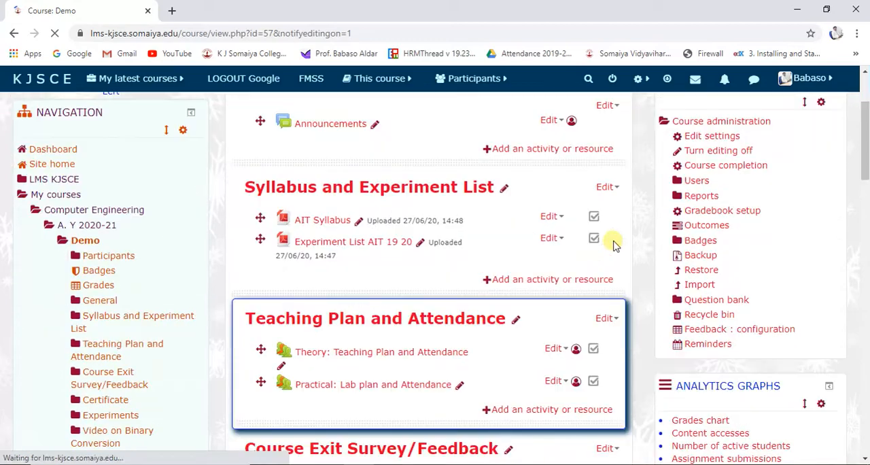
{"action": "scroll", "coordinate": [584, 287], "scroll_direction": "down", "scroll_amount": 4}
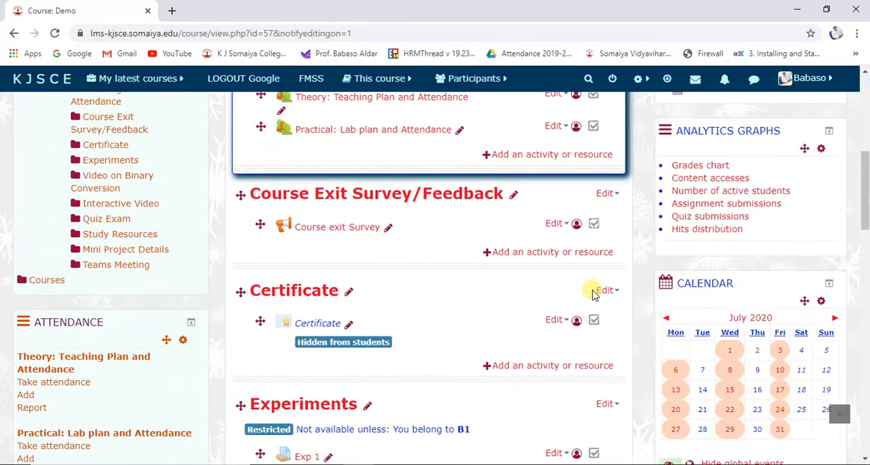
{"action": "scroll", "coordinate": [591, 292], "scroll_direction": "down", "scroll_amount": 10}
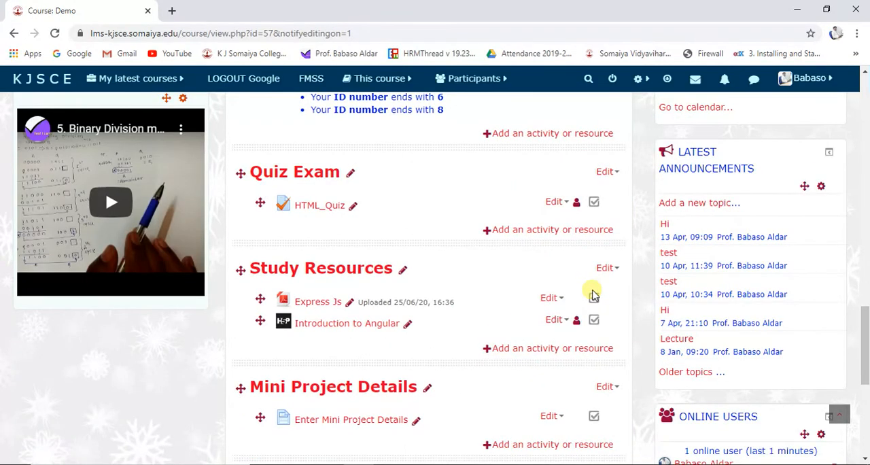
{"action": "scroll", "coordinate": [591, 293], "scroll_direction": "down", "scroll_amount": 10}
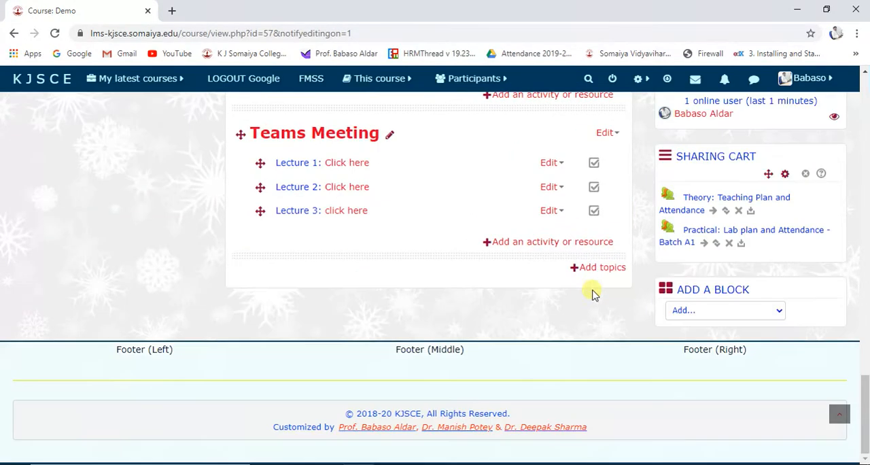
Start adding a Label resource to the Teams Meeting section.
{"action": "left_click", "coordinate": [576, 246]}
{"action": "scroll", "coordinate": [378, 270], "scroll_direction": "down", "scroll_amount": 5}
{"action": "scroll", "coordinate": [378, 270], "scroll_direction": "up", "scroll_amount": 6}
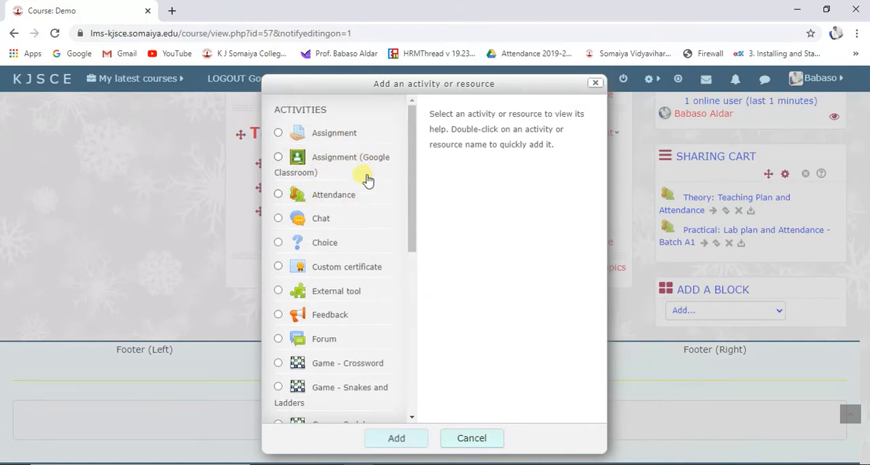
{"action": "scroll", "coordinate": [358, 216], "scroll_direction": "down", "scroll_amount": 2}
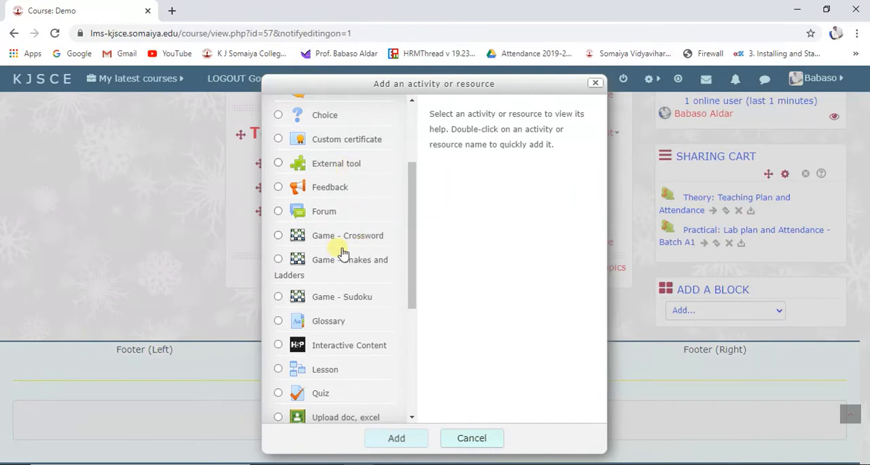
{"action": "scroll", "coordinate": [360, 327], "scroll_direction": "down", "scroll_amount": 3}
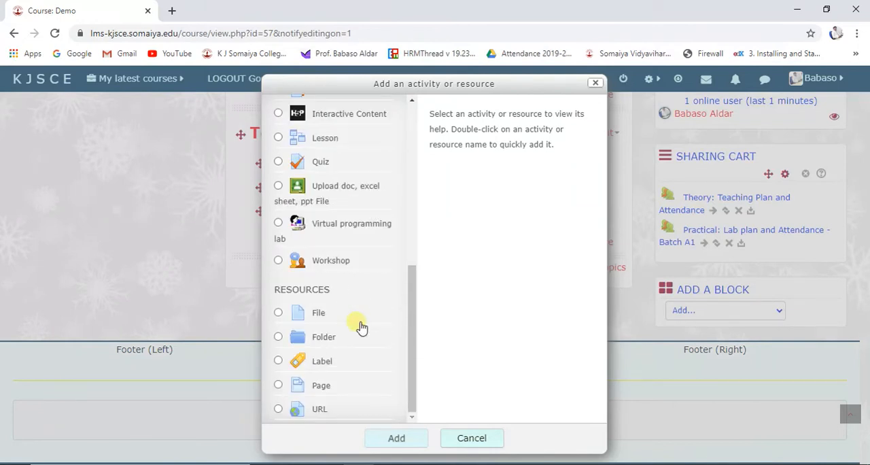
{"action": "left_click", "coordinate": [318, 367]}
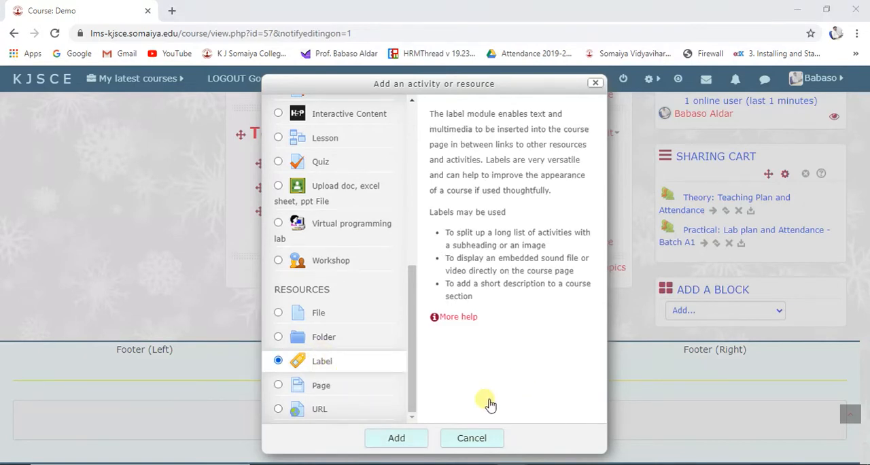
{"action": "left_click", "coordinate": [385, 437]}
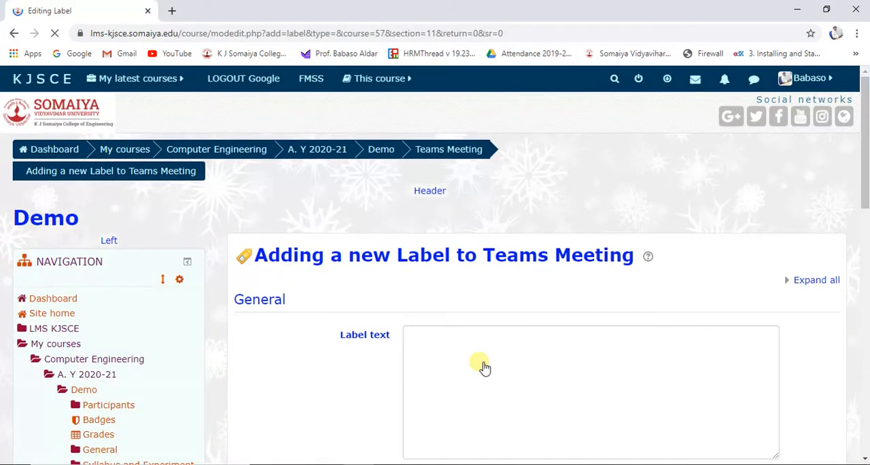
Start creating a new Teams meeting link from the label text editor.
{"action": "scroll", "coordinate": [398, 303], "scroll_direction": "down", "scroll_amount": 2}
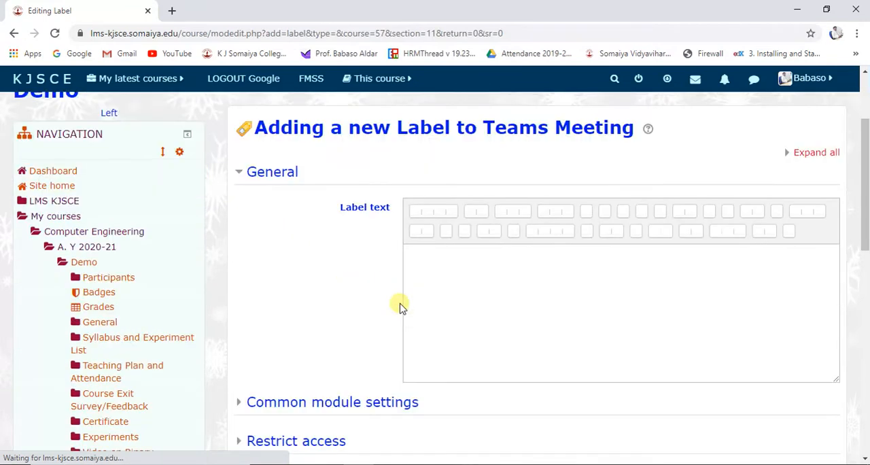
{"action": "scroll", "coordinate": [440, 335], "scroll_direction": "down", "scroll_amount": 1}
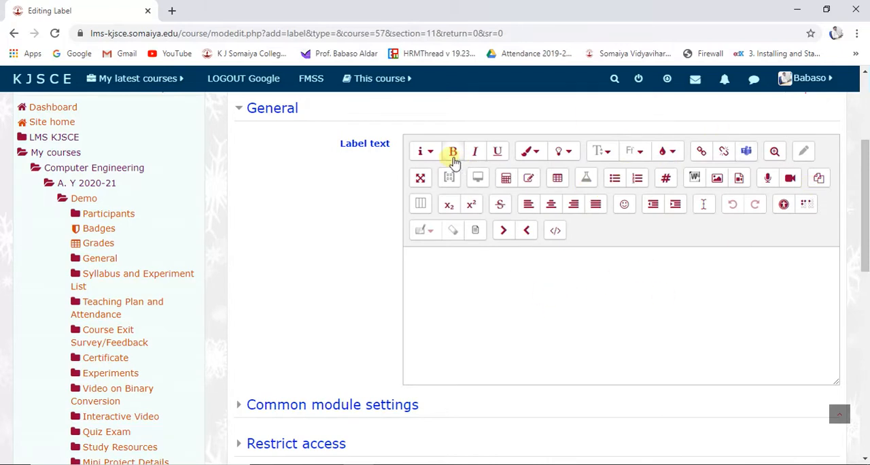
{"action": "left_click", "coordinate": [745, 153]}
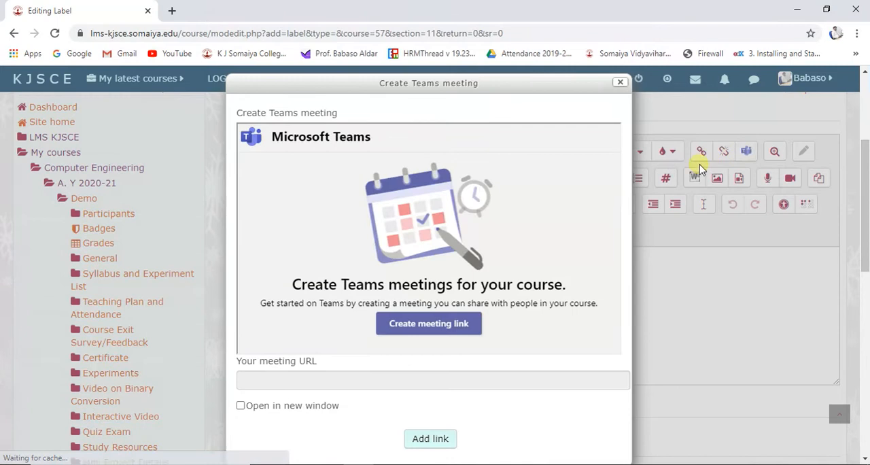
{"action": "scroll", "coordinate": [397, 267], "scroll_direction": "down", "scroll_amount": 3}
{"action": "scroll", "coordinate": [398, 267], "scroll_direction": "up", "scroll_amount": 4}
{"action": "scroll", "coordinate": [397, 267], "scroll_direction": "down", "scroll_amount": 1}
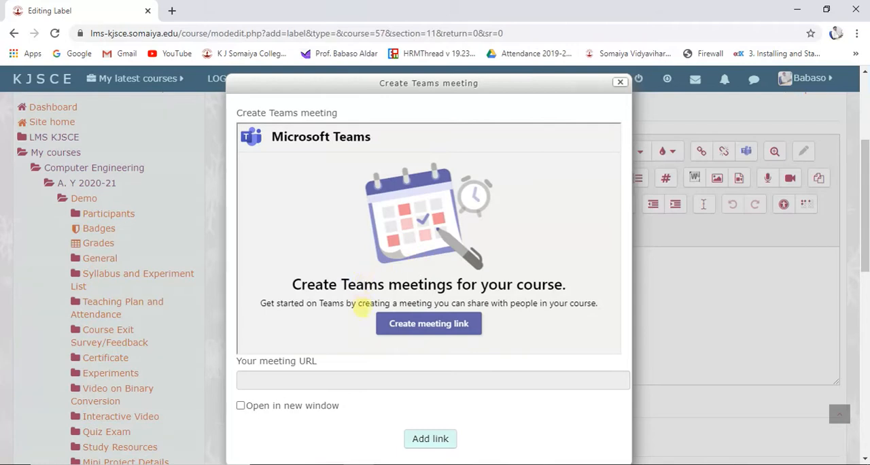
{"action": "left_click", "coordinate": [411, 331]}
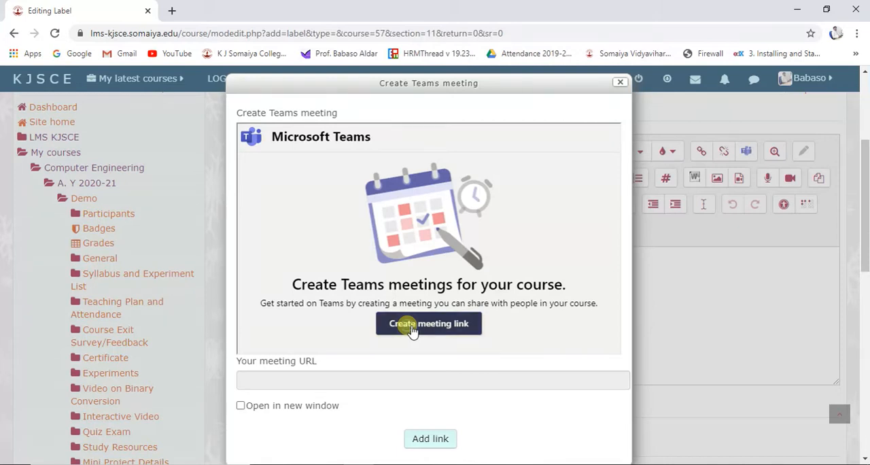
Title the new meeting "Lecture 4" and set its start time to 1:30 PM.
{"action": "left_click", "coordinate": [332, 168]}
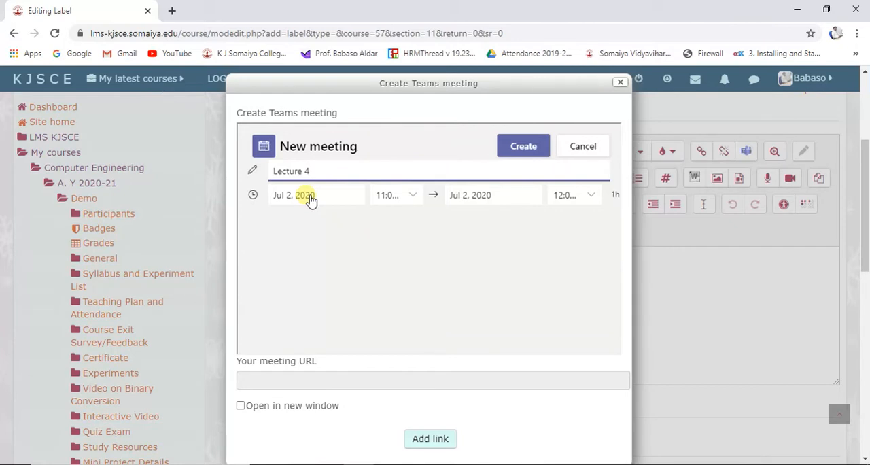
{"action": "left_click", "coordinate": [408, 197]}
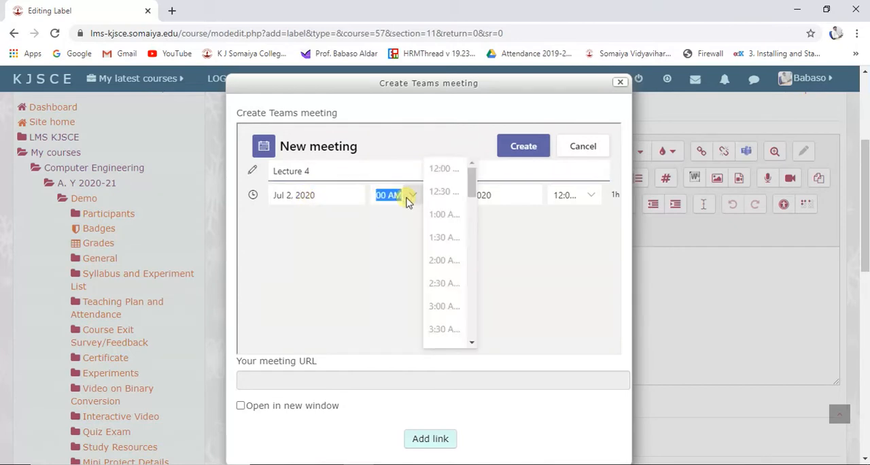
{"action": "scroll", "coordinate": [468, 312], "scroll_direction": "down", "scroll_amount": 8}
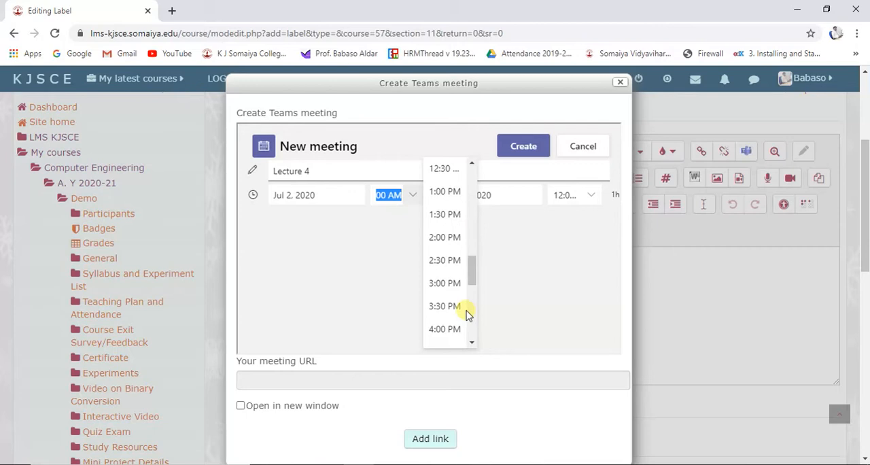
{"action": "left_click", "coordinate": [450, 215]}
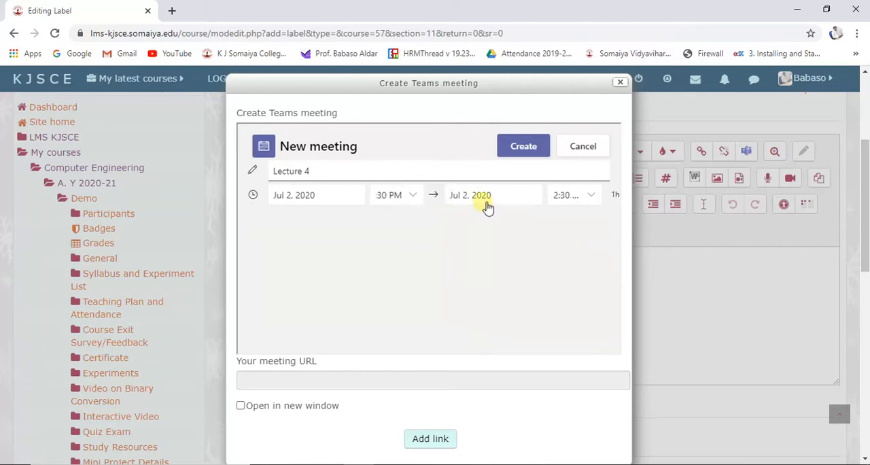
Set the meeting's end time to 2:30 PM and create the meeting.
{"action": "left_click", "coordinate": [577, 225]}
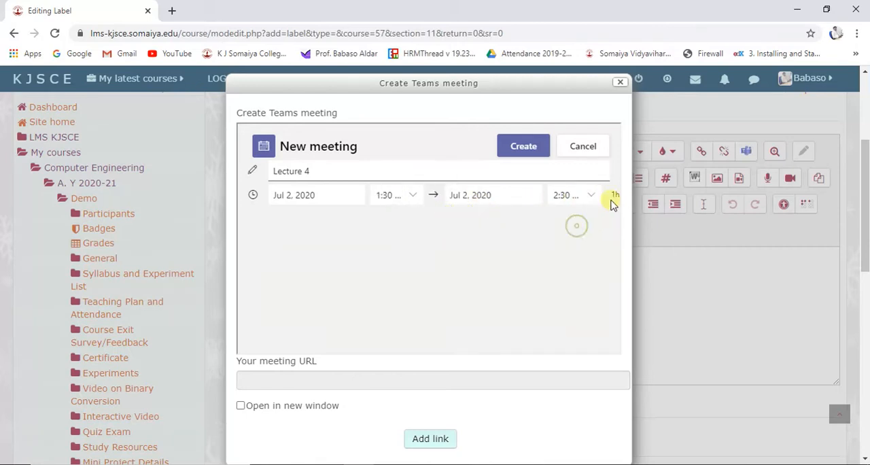
{"action": "left_click", "coordinate": [590, 195]}
{"action": "scroll", "coordinate": [500, 277], "scroll_direction": "down", "scroll_amount": 10}
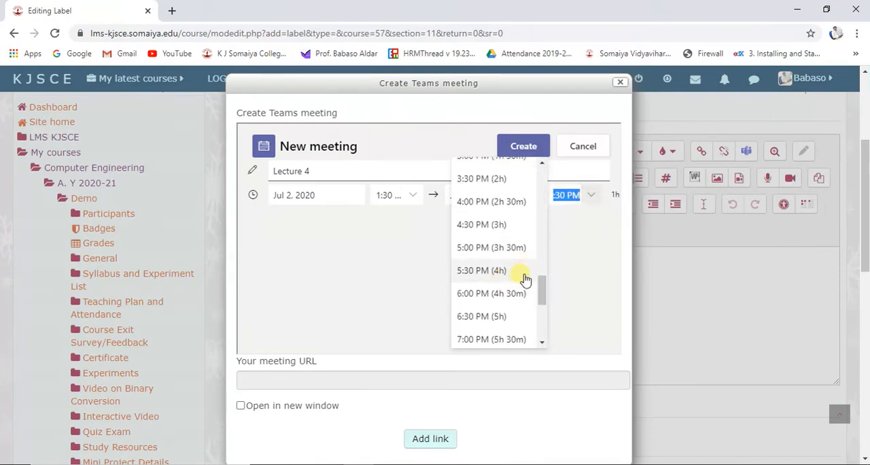
{"action": "scroll", "coordinate": [503, 285], "scroll_direction": "up", "scroll_amount": 2}
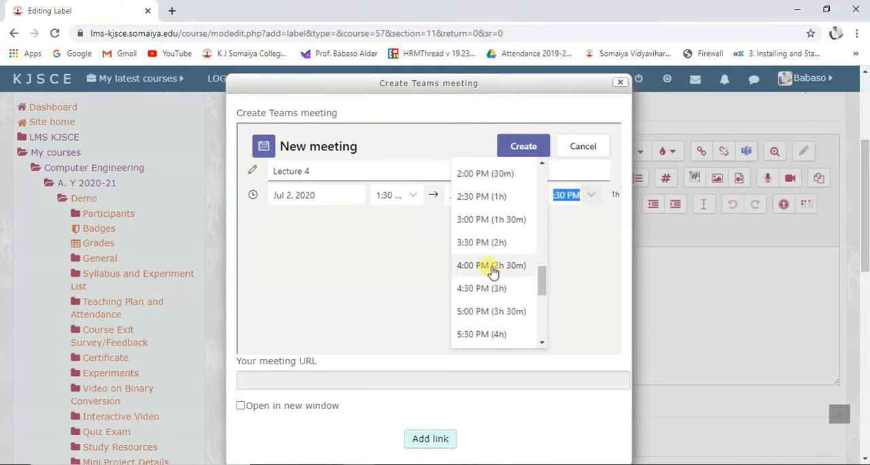
{"action": "left_click", "coordinate": [500, 200]}
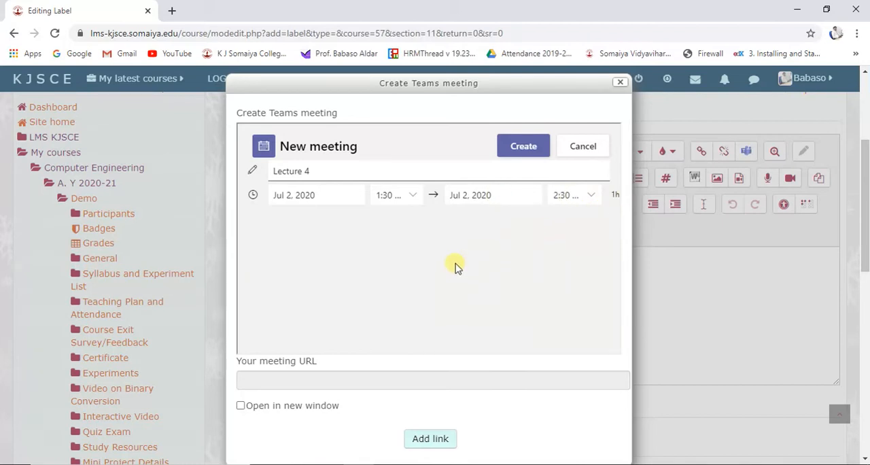
{"action": "left_click", "coordinate": [528, 150]}
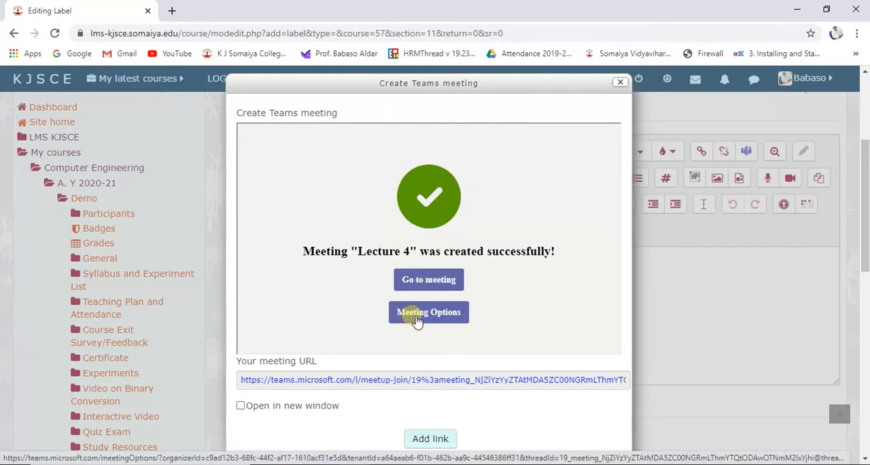
Add the meeting link to the label text with opening in a new window enabled, and cut the inserted URL.
{"action": "left_click", "coordinate": [278, 408]}
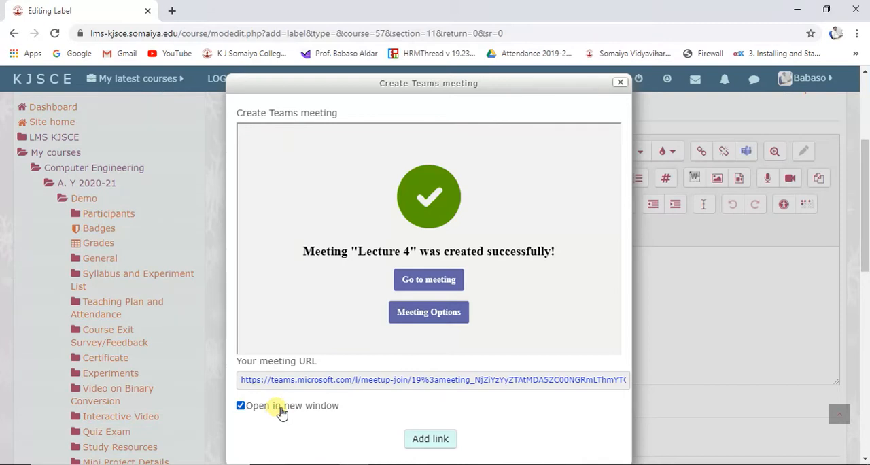
{"action": "left_click", "coordinate": [422, 443]}
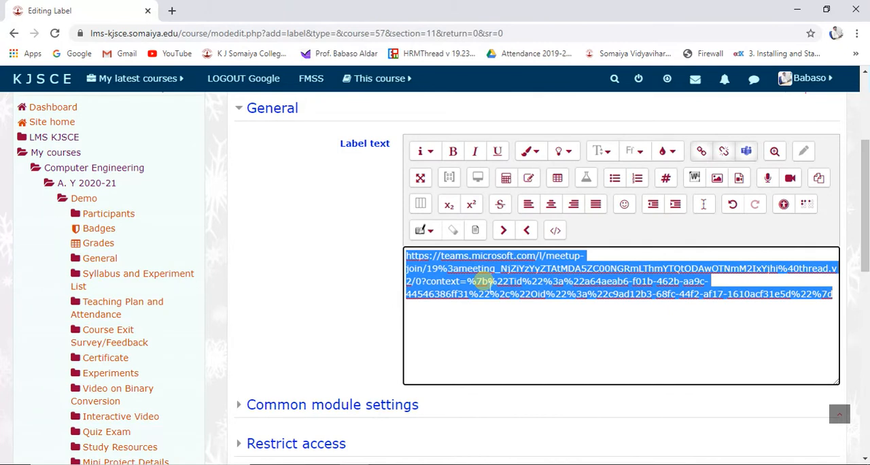
{"action": "right_click", "coordinate": [482, 280]}
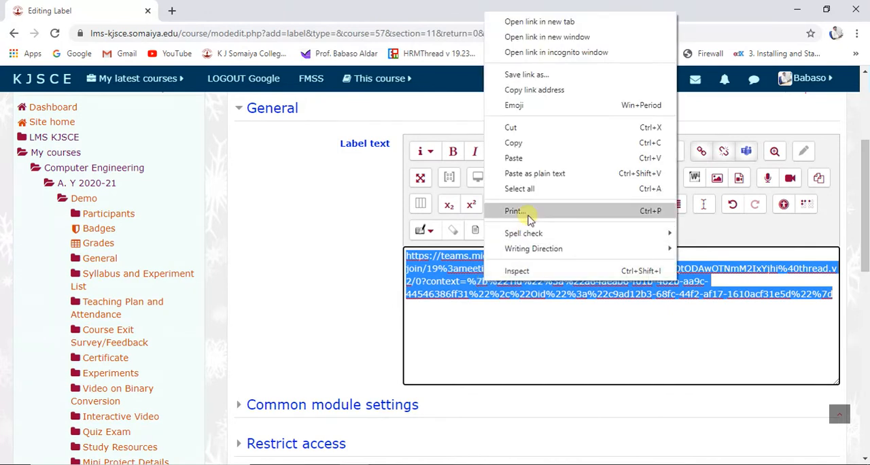
{"action": "left_click", "coordinate": [539, 129]}
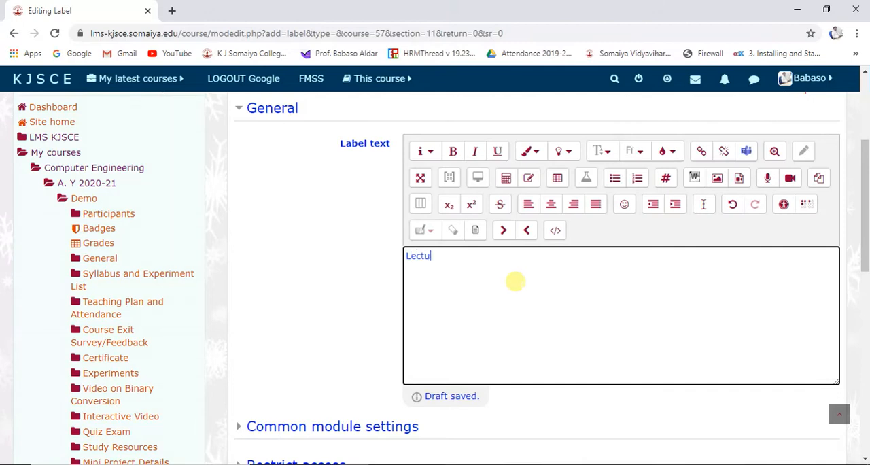
Enter "Lecture 4: click here" as the label text and link "click here" to the cut meeting URL, opening in a new window.
{"action": "type", "text": "4: click here"}
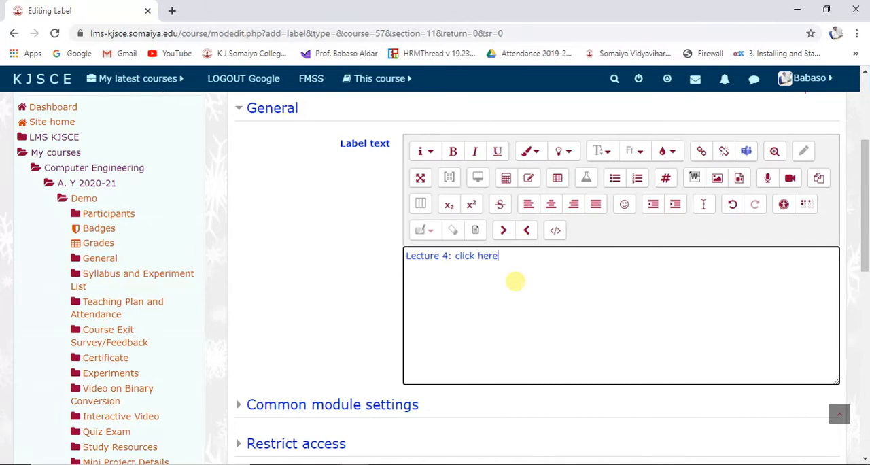
{"action": "left_click_drag", "start_coordinate": [454, 256], "coordinate": [498, 256]}
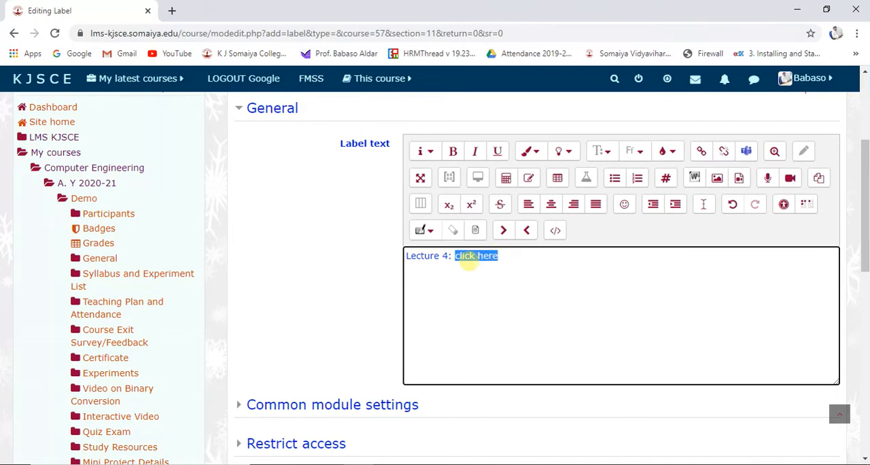
{"action": "left_click", "coordinate": [701, 152]}
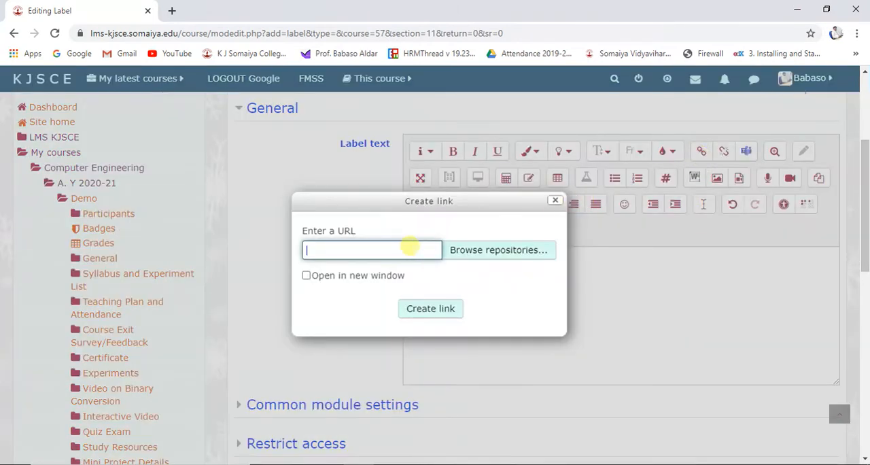
{"action": "right_click", "coordinate": [422, 249]}
{"action": "left_click", "coordinate": [438, 345]}
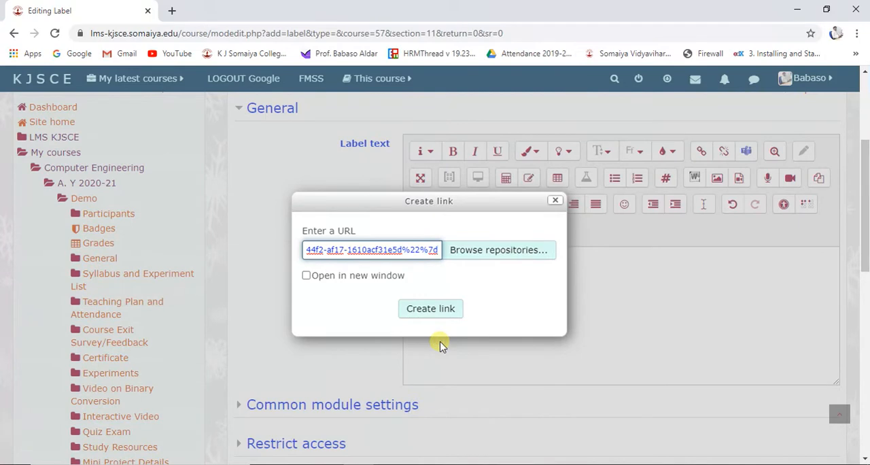
{"action": "left_click", "coordinate": [379, 283]}
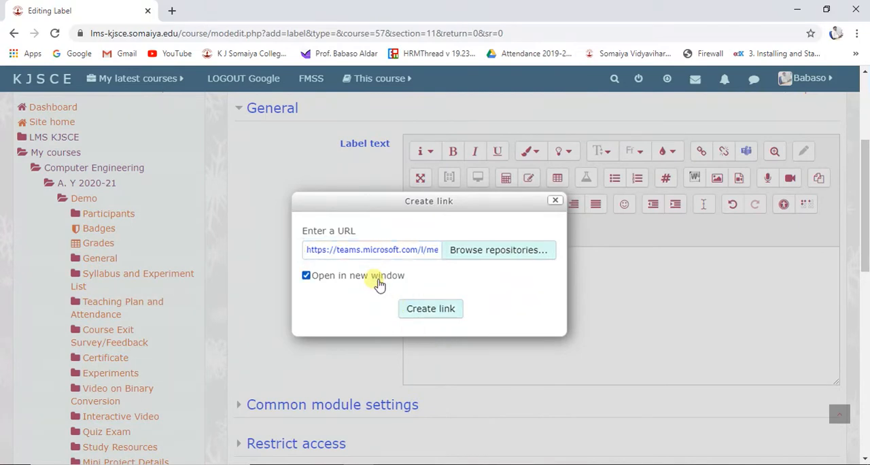
{"action": "left_click", "coordinate": [440, 311]}
{"action": "left_click", "coordinate": [501, 278]}
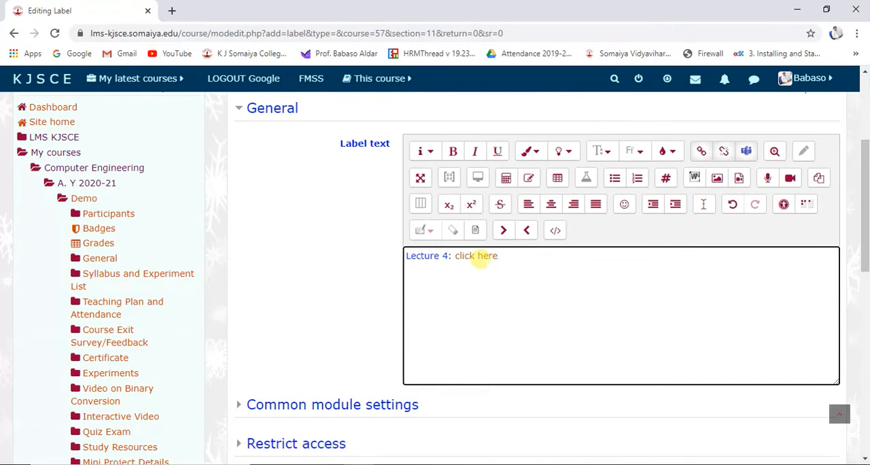
Save the Lecture 4 label, return to the Demo course and check its Teams Meeting section.
{"action": "scroll", "coordinate": [510, 287], "scroll_direction": "down", "scroll_amount": 4}
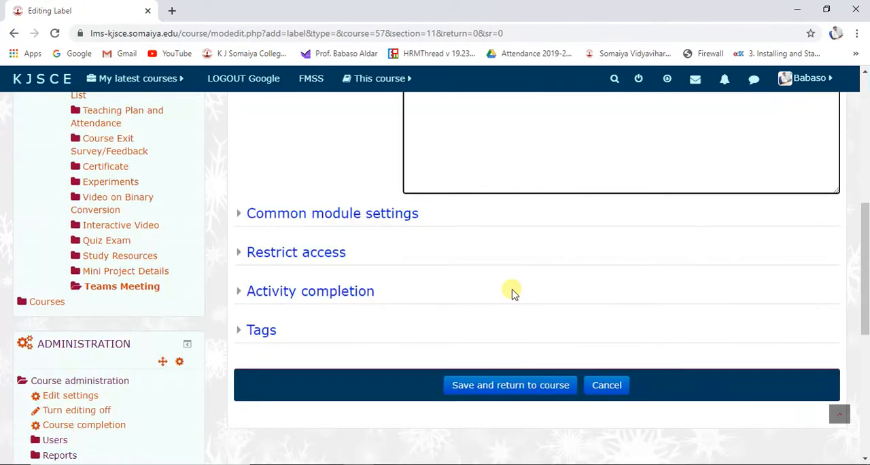
{"action": "left_click", "coordinate": [508, 386]}
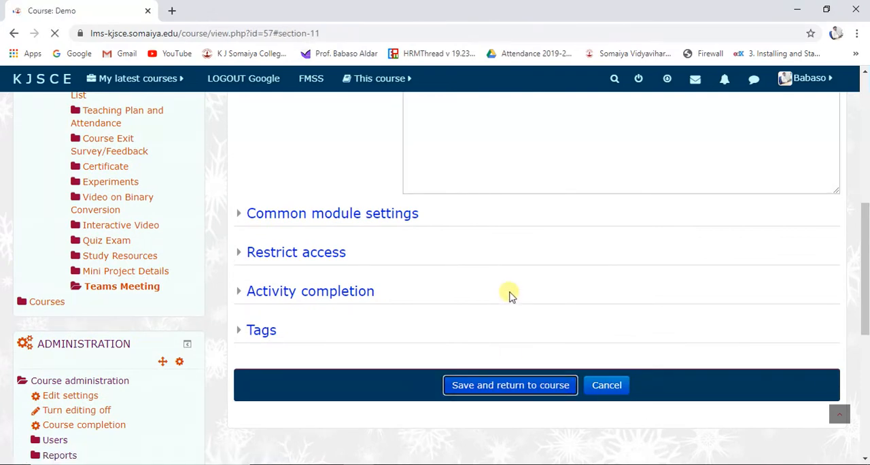
{"action": "scroll", "coordinate": [510, 298], "scroll_direction": "down", "scroll_amount": 7}
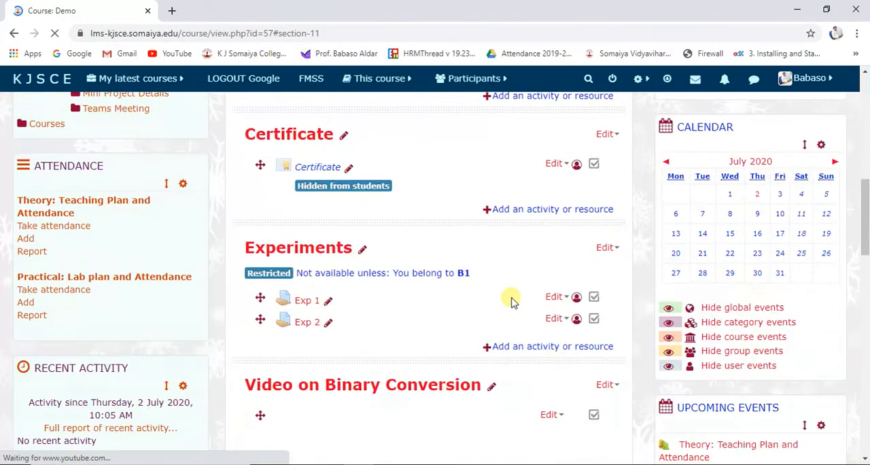
{"action": "scroll", "coordinate": [513, 302], "scroll_direction": "down", "scroll_amount": 14}
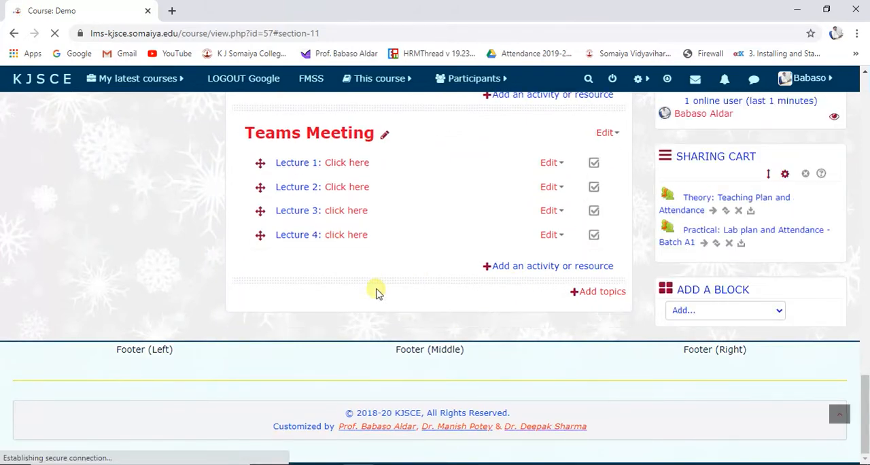
{"action": "scroll", "coordinate": [471, 320], "scroll_direction": "up", "scroll_amount": 20}
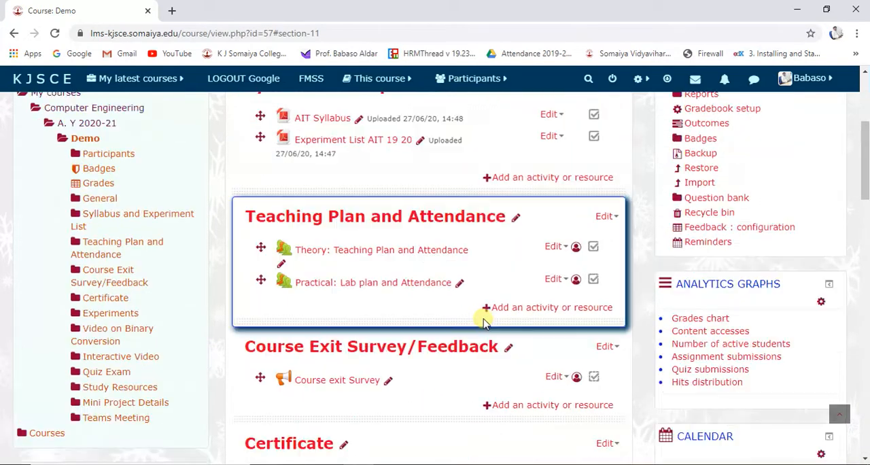
{"action": "scroll", "coordinate": [484, 322], "scroll_direction": "up", "scroll_amount": 4}
{"action": "scroll", "coordinate": [807, 157], "scroll_direction": "down", "scroll_amount": 20}
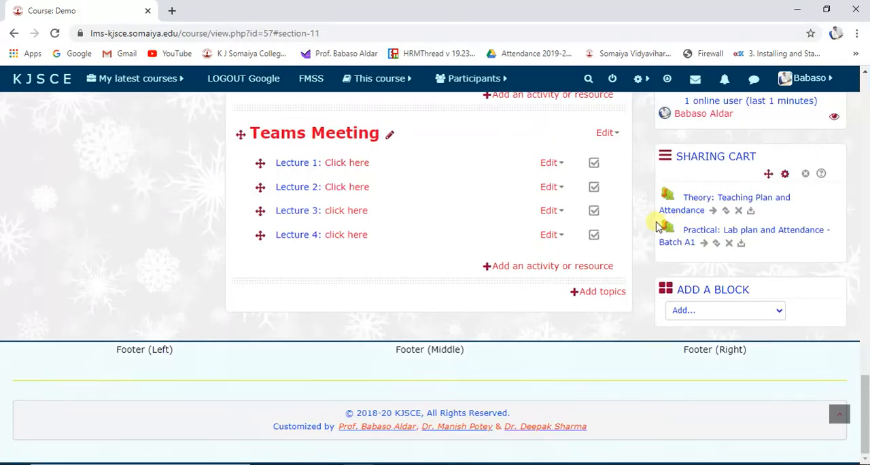
Turn off editing for the Demo course and go to the Teams Meeting section.
{"action": "left_click", "coordinate": [612, 80]}
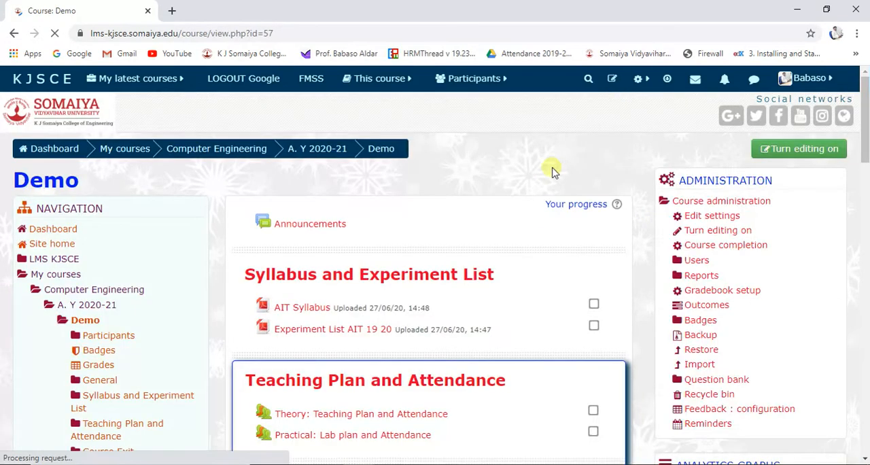
{"action": "scroll", "coordinate": [513, 231], "scroll_direction": "down", "scroll_amount": 10}
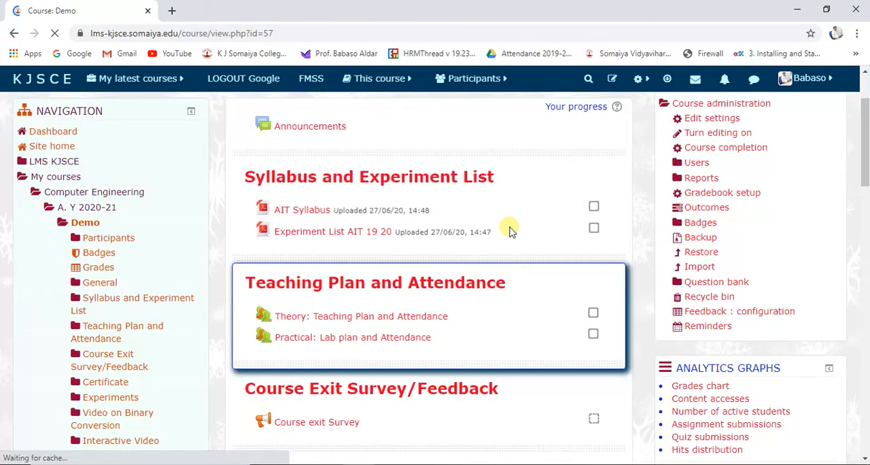
{"action": "scroll", "coordinate": [523, 238], "scroll_direction": "down", "scroll_amount": 10}
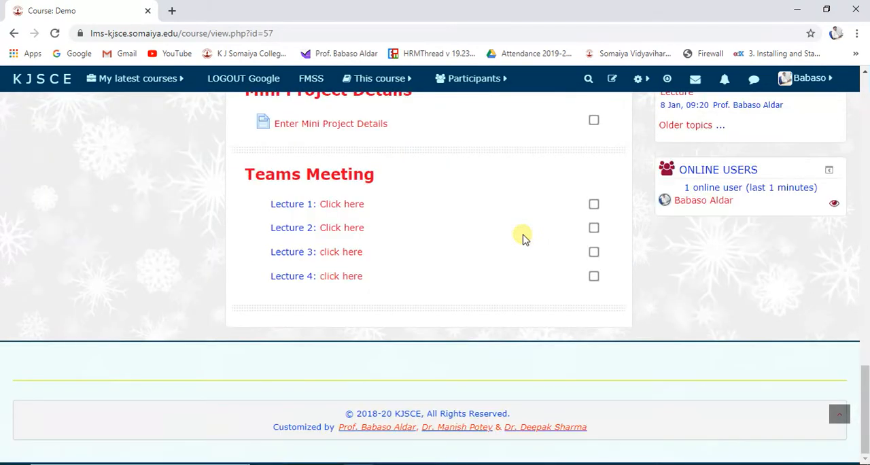
Open the Lecture 4 meeting link in the Microsoft Teams desktop app and join the meeting.
{"action": "left_click", "coordinate": [344, 284]}
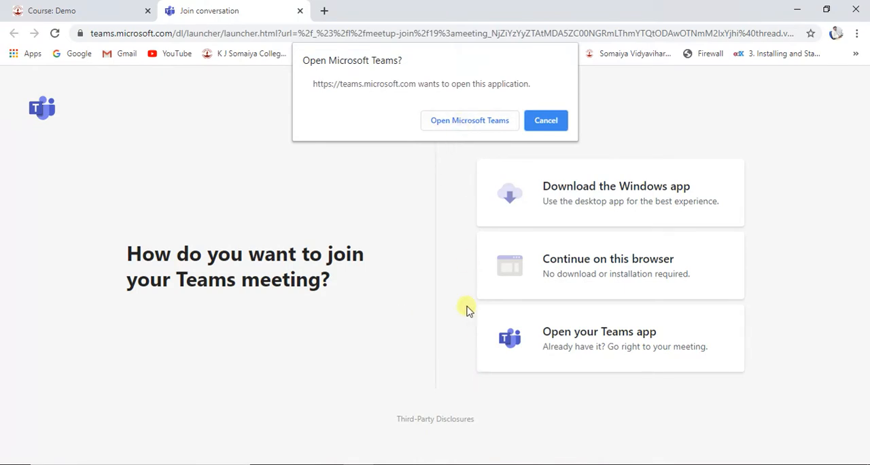
{"action": "left_click", "coordinate": [447, 122]}
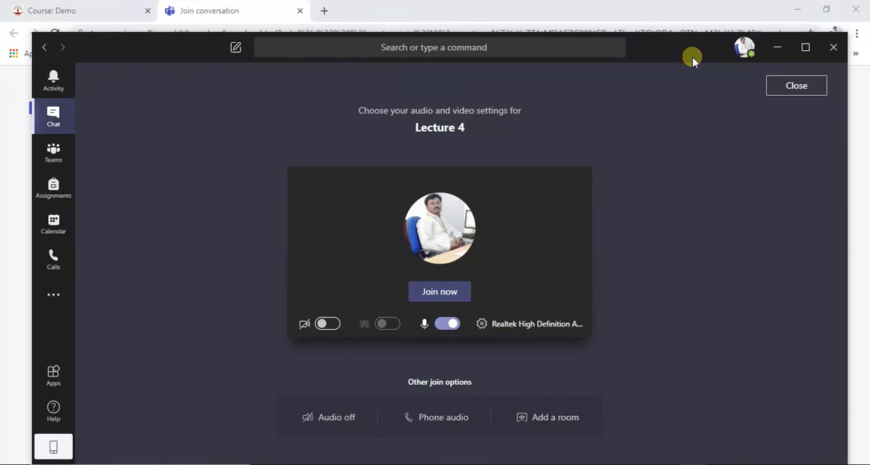
{"action": "left_click", "coordinate": [775, 49]}
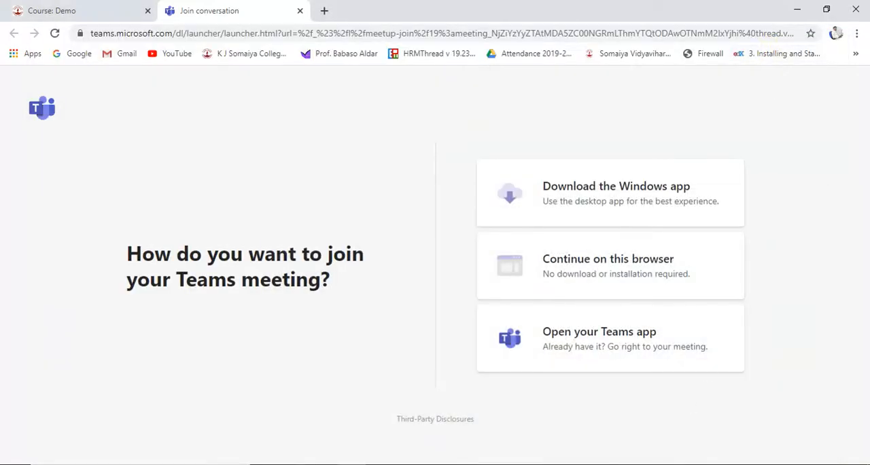
{"action": "key", "text": "alt+Tab"}
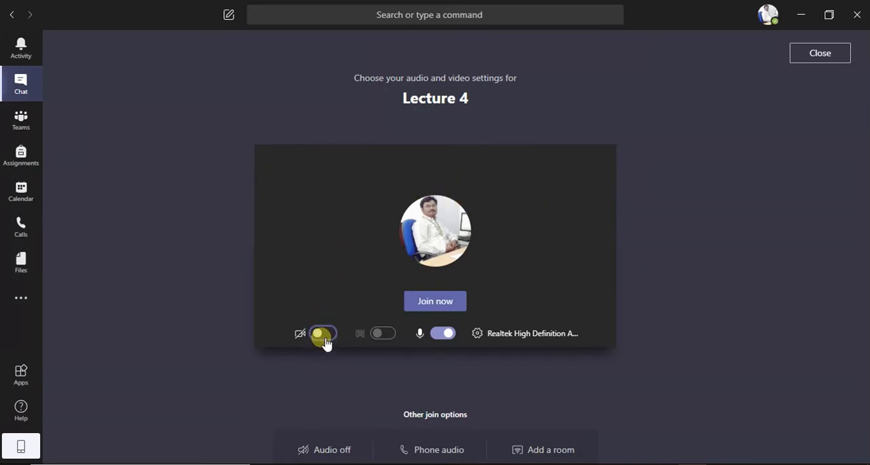
{"action": "left_click", "coordinate": [440, 307]}
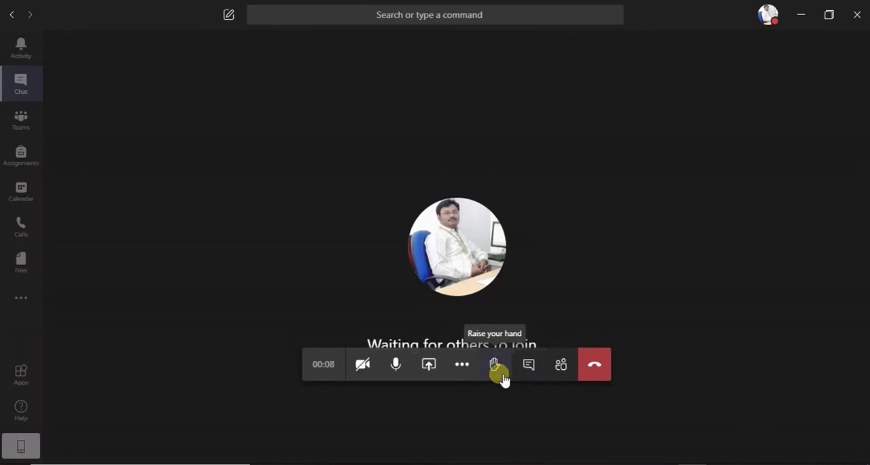
View the meeting's additional actions and its participant list, closing each one again.
{"action": "left_click", "coordinate": [465, 367]}
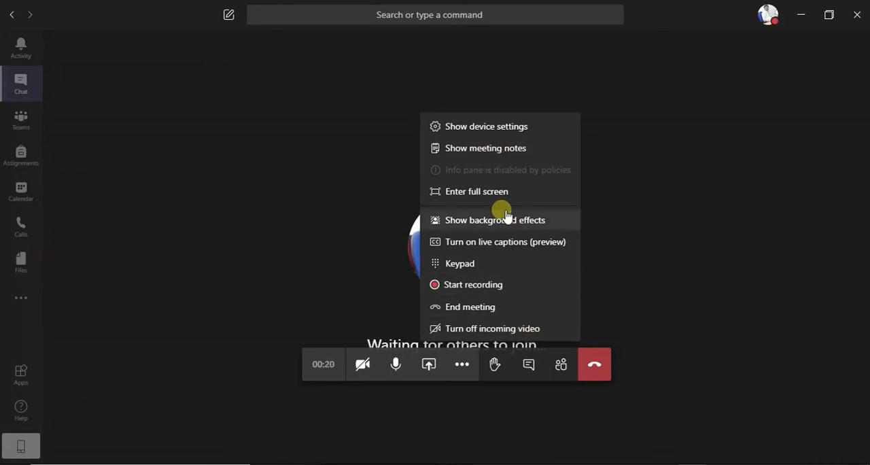
{"action": "left_click", "coordinate": [643, 310]}
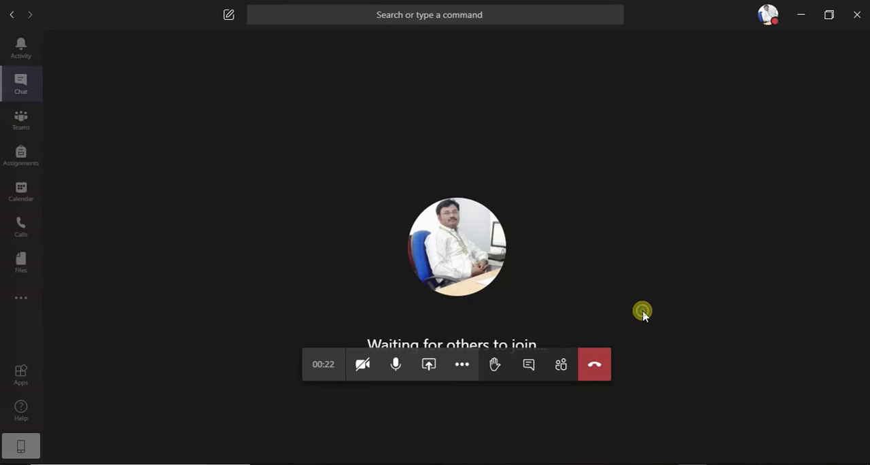
{"action": "left_click", "coordinate": [568, 373]}
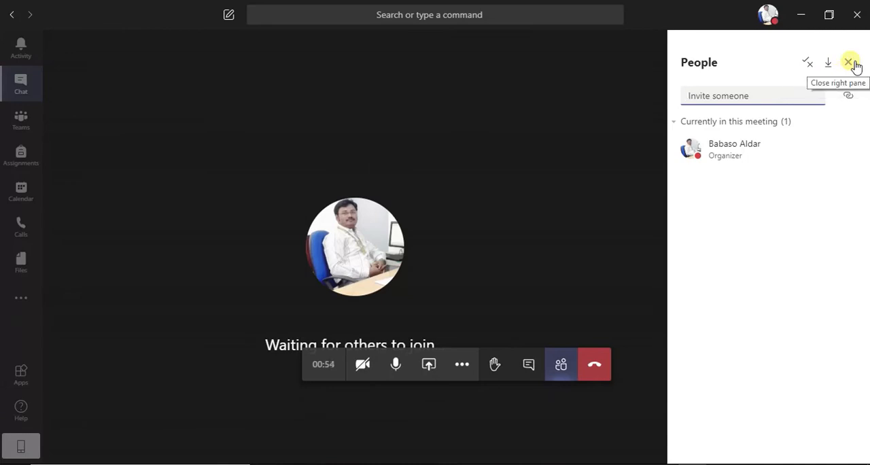
{"action": "left_click", "coordinate": [562, 140]}
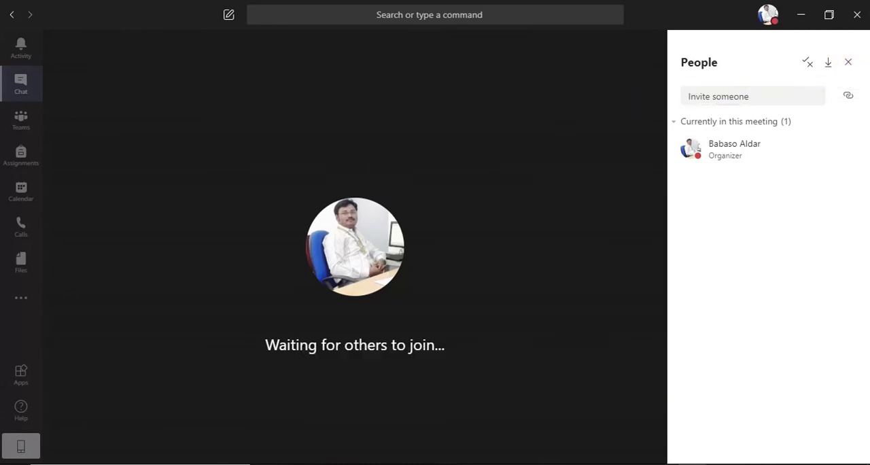
{"action": "left_click", "coordinate": [849, 64]}
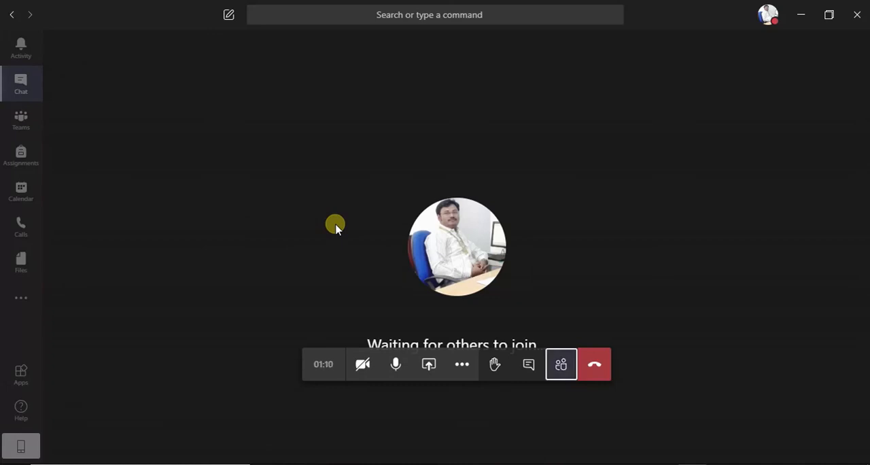
Switch back to Chrome and review the Demo course page from the Teams Meeting section up to its start.
{"action": "key", "text": "alt+Tab"}
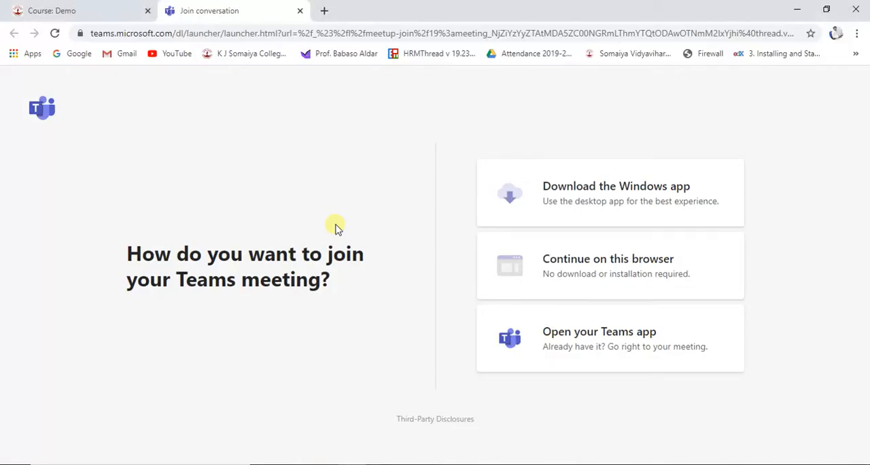
{"action": "left_click", "coordinate": [52, 11]}
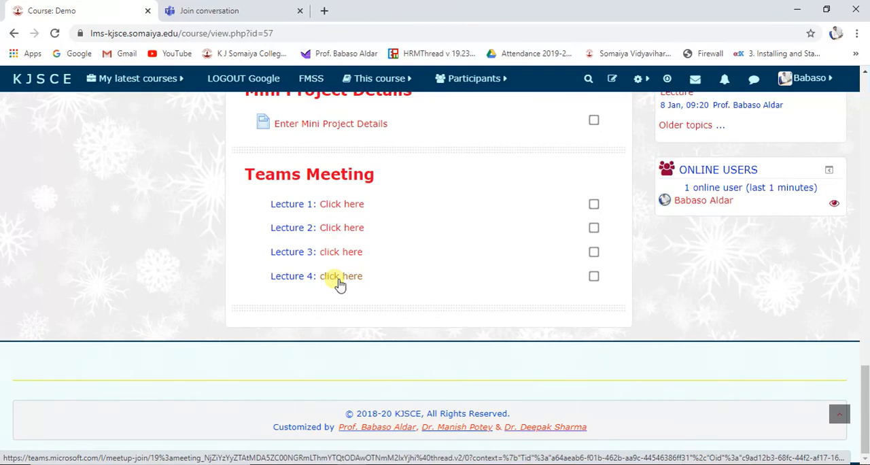
{"action": "scroll", "coordinate": [365, 314], "scroll_direction": "up", "scroll_amount": 4}
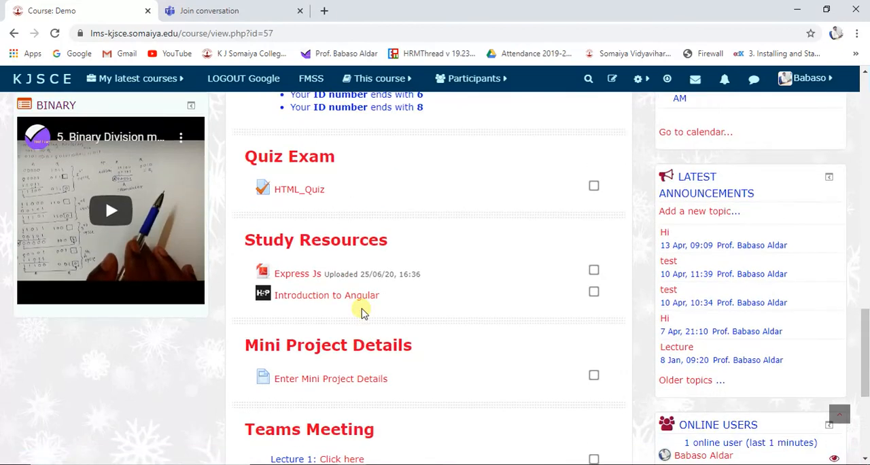
{"action": "scroll", "coordinate": [362, 313], "scroll_direction": "up", "scroll_amount": 12}
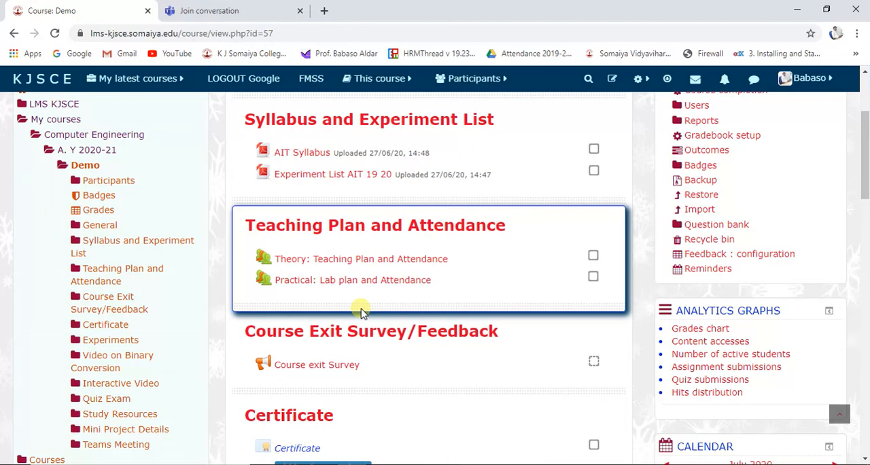
{"action": "scroll", "coordinate": [362, 312], "scroll_direction": "up", "scroll_amount": 3}
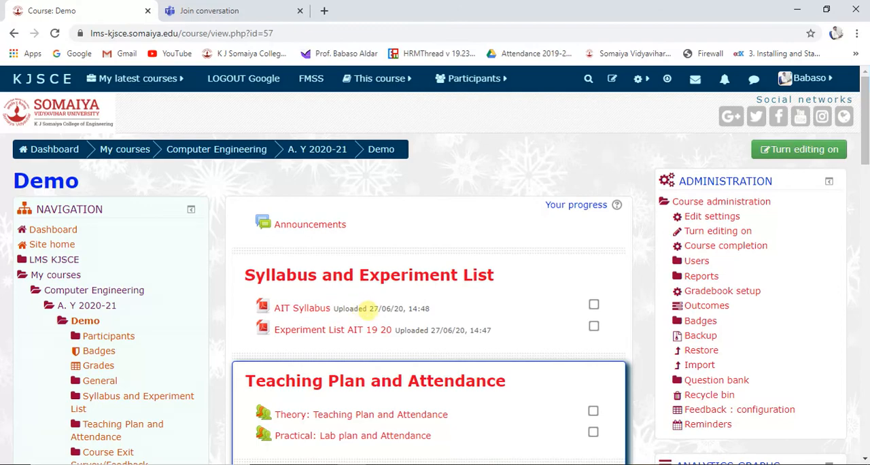
Check the events on 1 July and 6 July in the Demo course's calendar.
{"action": "scroll", "coordinate": [632, 330], "scroll_direction": "down", "scroll_amount": 13}
{"action": "scroll", "coordinate": [637, 328], "scroll_direction": "up", "scroll_amount": 4}
{"action": "scroll", "coordinate": [733, 279], "scroll_direction": "up", "scroll_amount": 3}
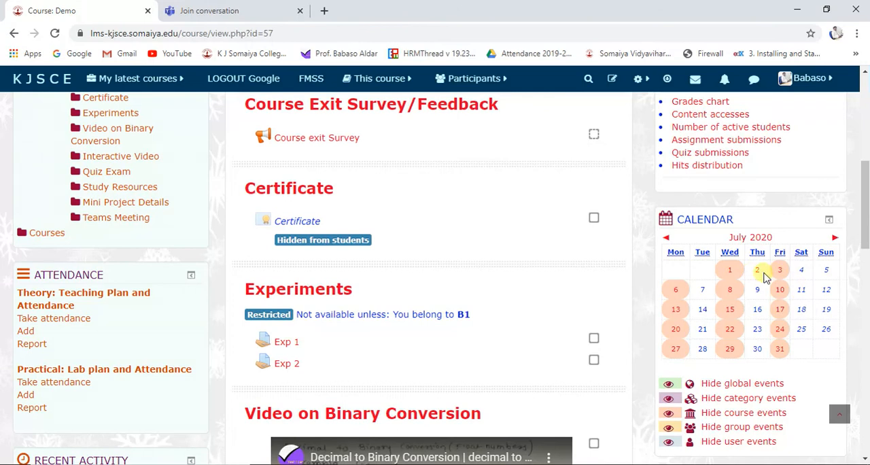
{"action": "mouse_move", "coordinate": [737, 277]}
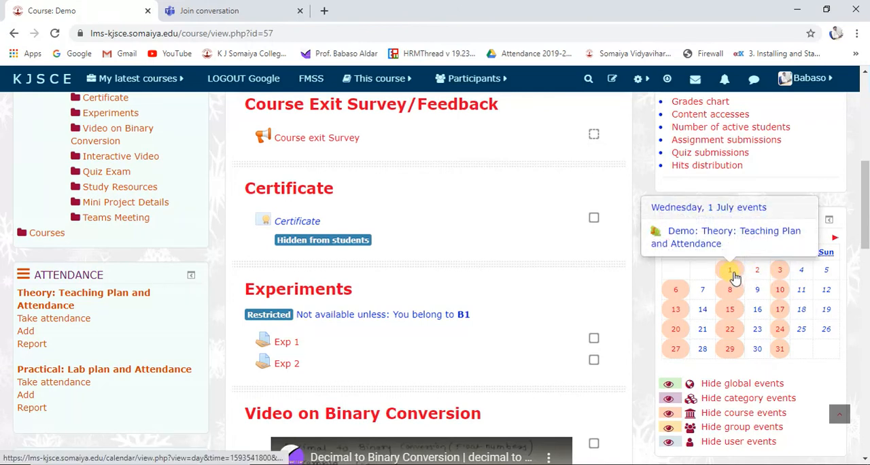
{"action": "mouse_move", "coordinate": [688, 287]}
{"action": "scroll", "coordinate": [689, 292], "scroll_direction": "up", "scroll_amount": 1}
{"action": "scroll", "coordinate": [669, 295], "scroll_direction": "up", "scroll_amount": 2}
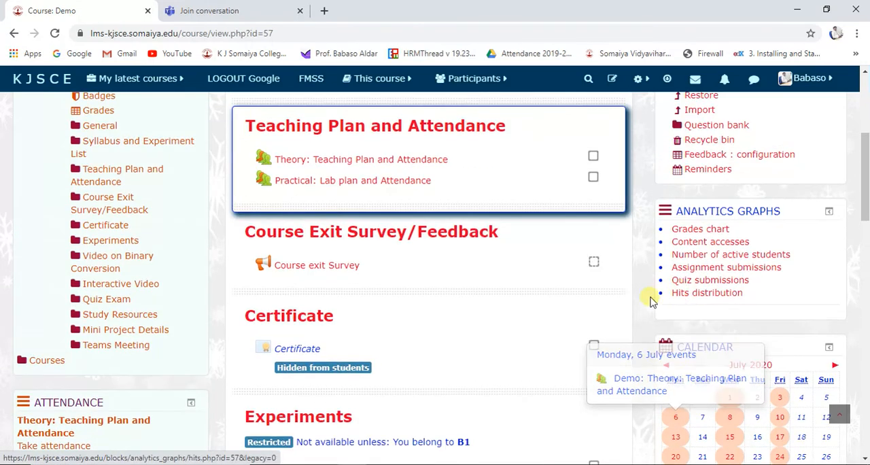
{"action": "scroll", "coordinate": [647, 301], "scroll_direction": "up", "scroll_amount": 2}
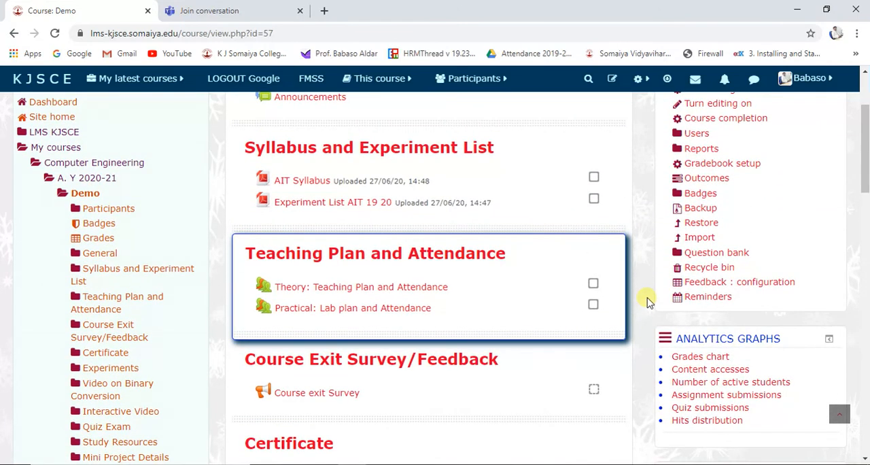